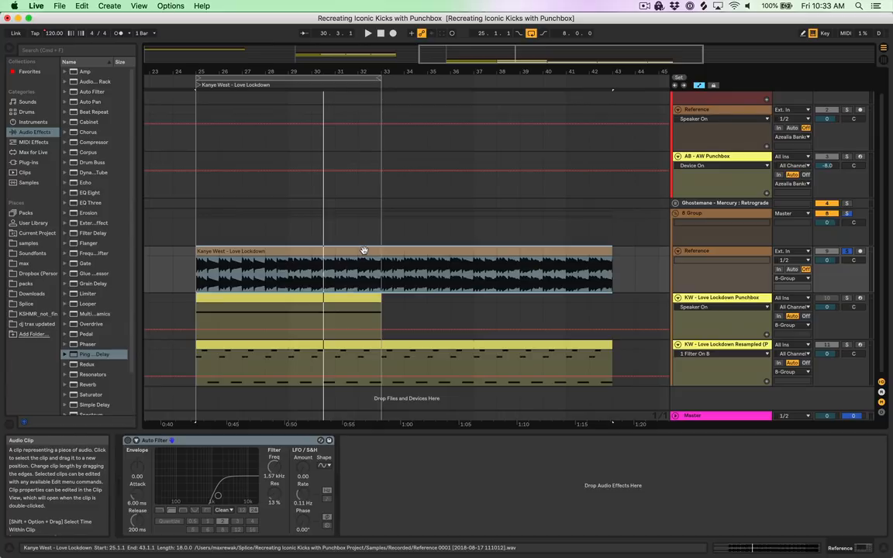
- Audition the Love Lockdown reference, then solo the KW - Love Lockdown Punchbox track and play its MIDI clip
key("space")
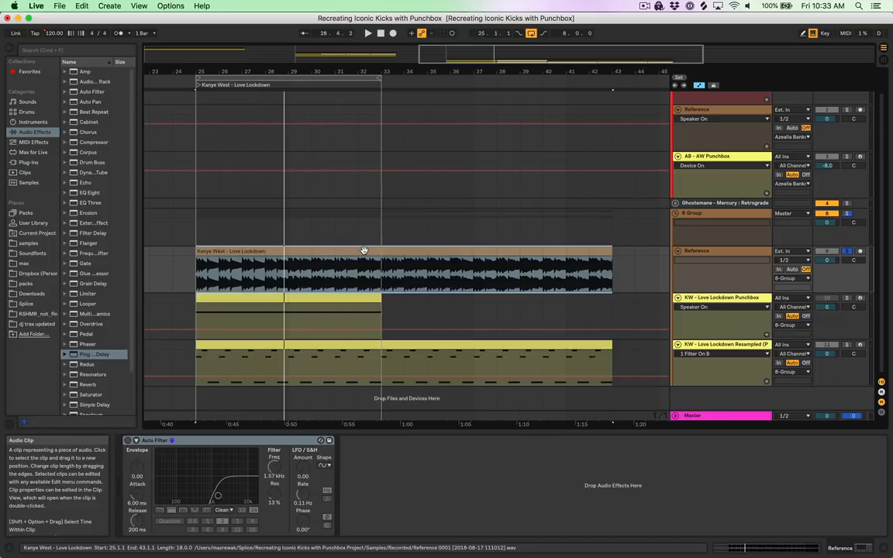
left_click(724, 307)
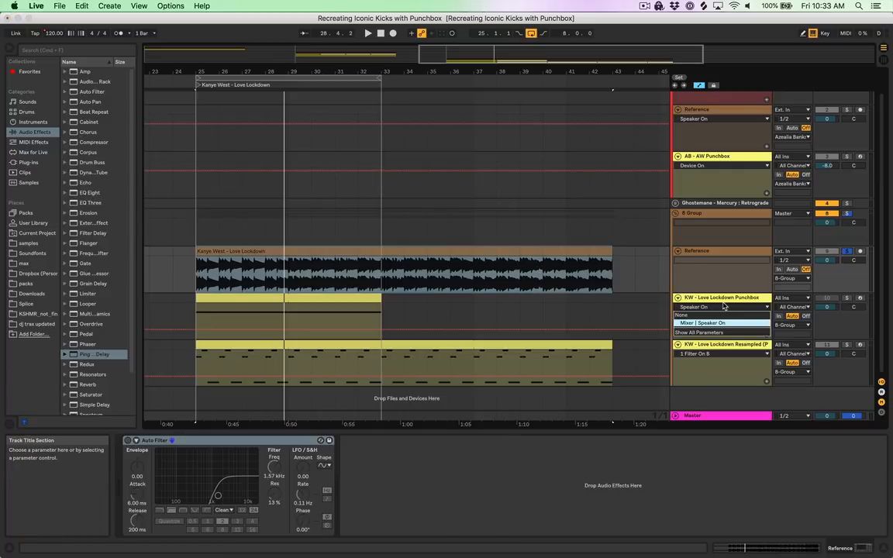
left_click(724, 305)
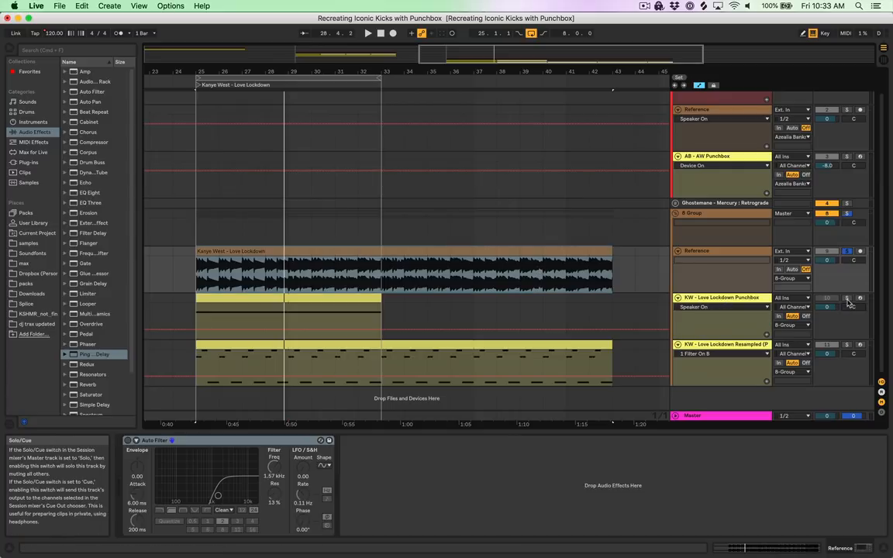
left_click(307, 299)
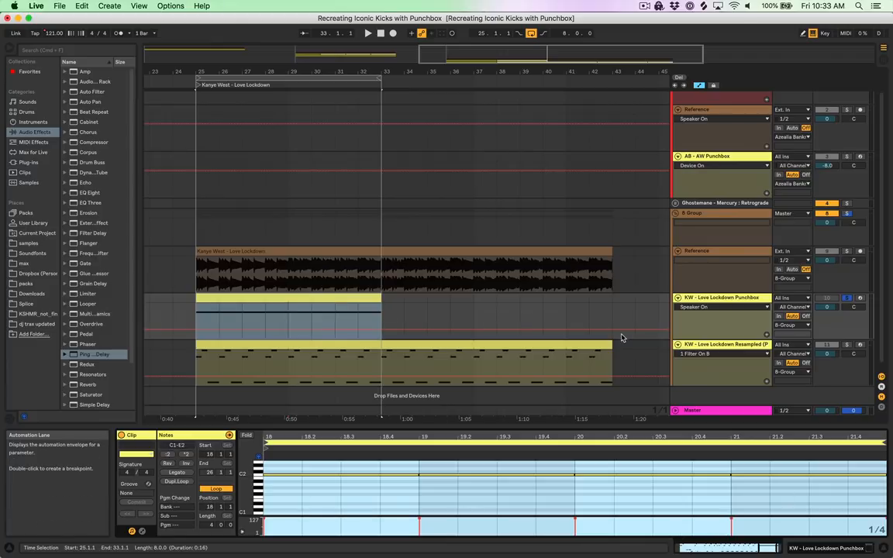
left_click(735, 297)
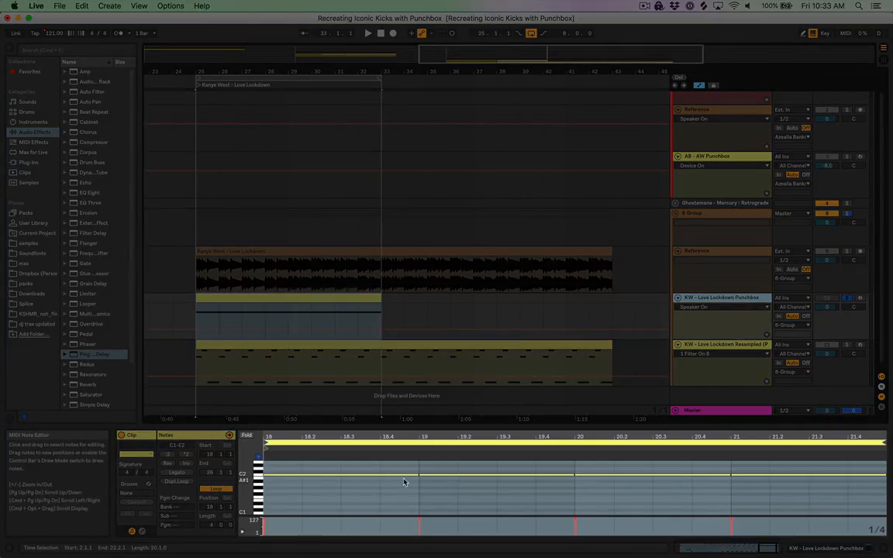
left_click(319, 300)
key("space")
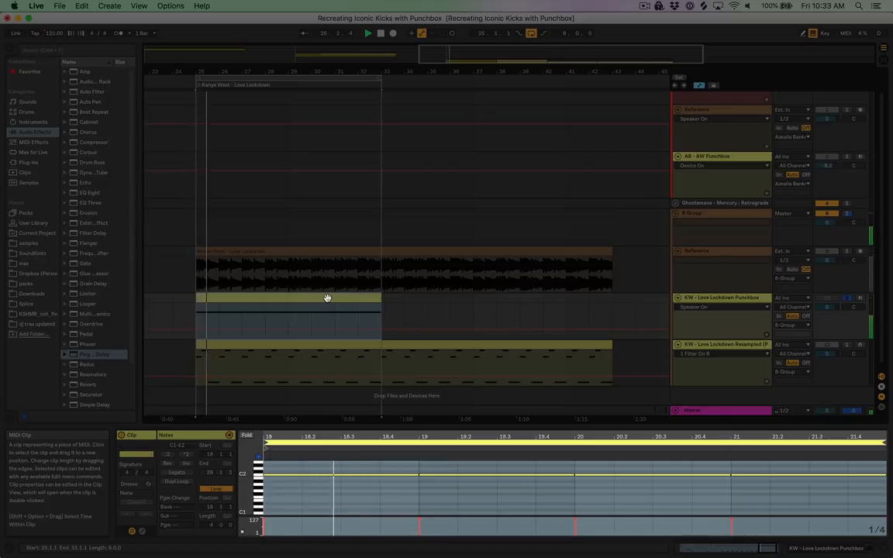
- Open the PunchBox synthesizer window on the KW - Love Lockdown Punchbox track
left_click(705, 300)
double_click(704, 301)
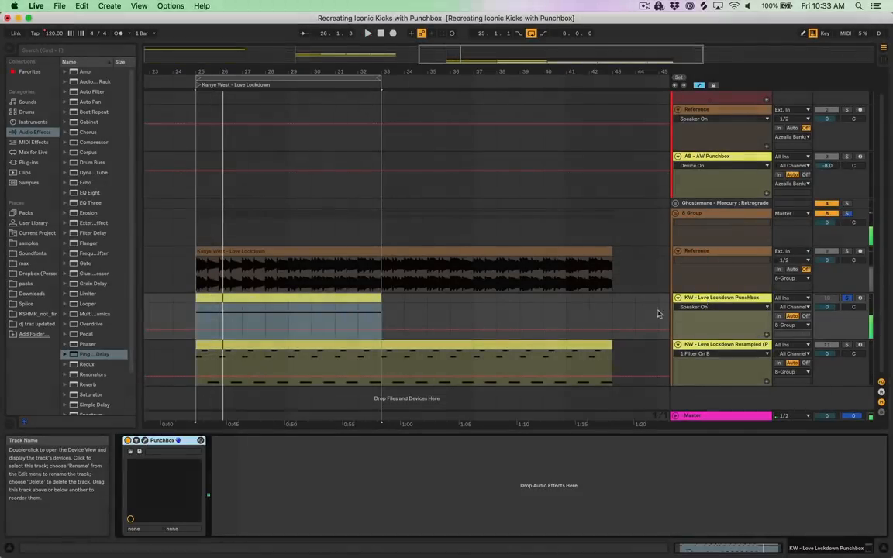
left_click(144, 441)
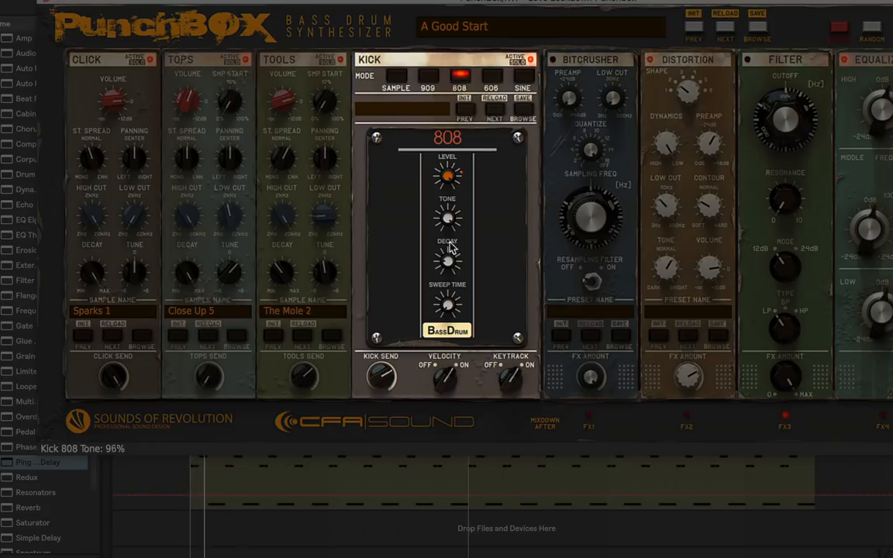
- Adjust the decay, tone and sweep time of the 808 kick
left_click_drag(451, 247, 436, 479)
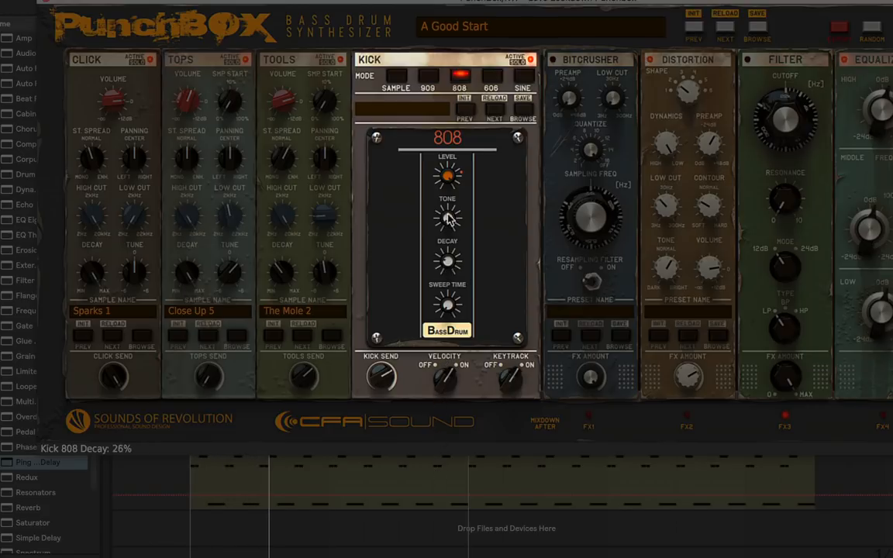
left_click_drag(447, 213, 450, 155)
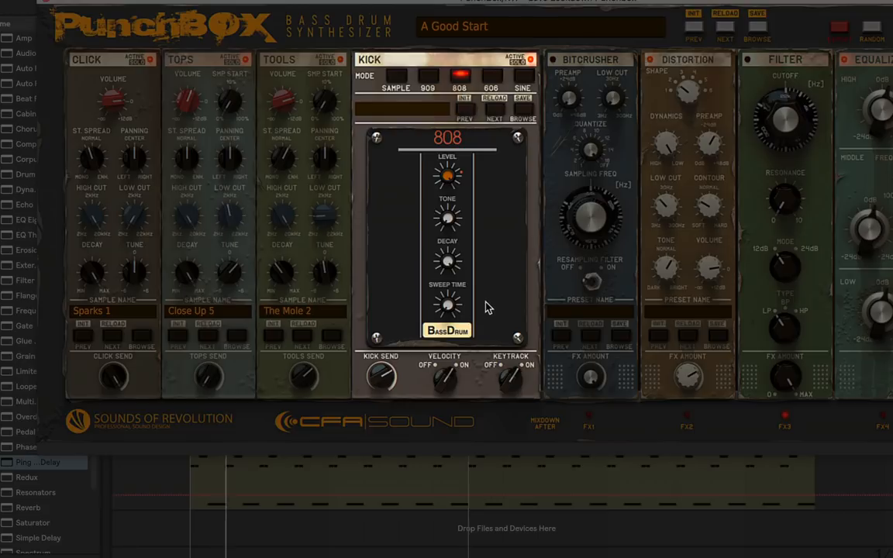
left_click_drag(454, 274, 456, 269)
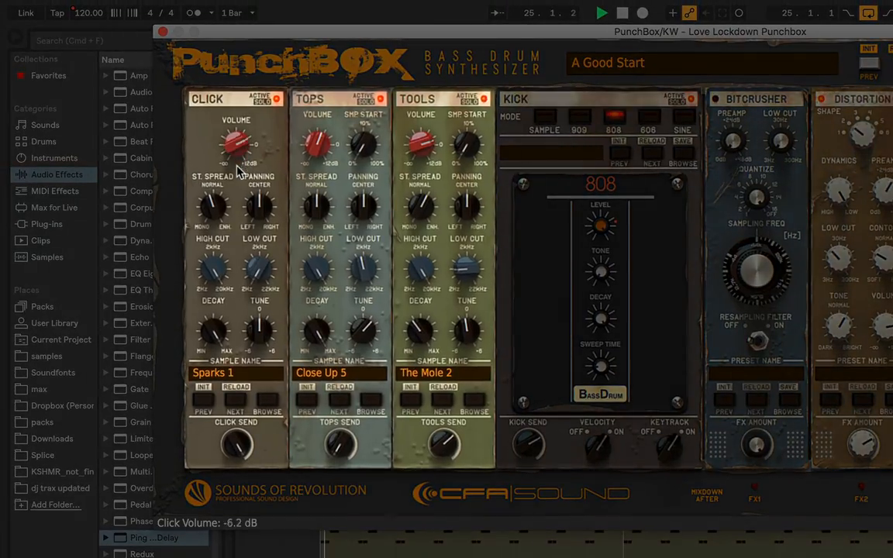
- Adjust the volumes of the Click, Tops and Tools layers
left_click_drag(238, 167, 200, 273)
left_click_drag(318, 137, 289, 185)
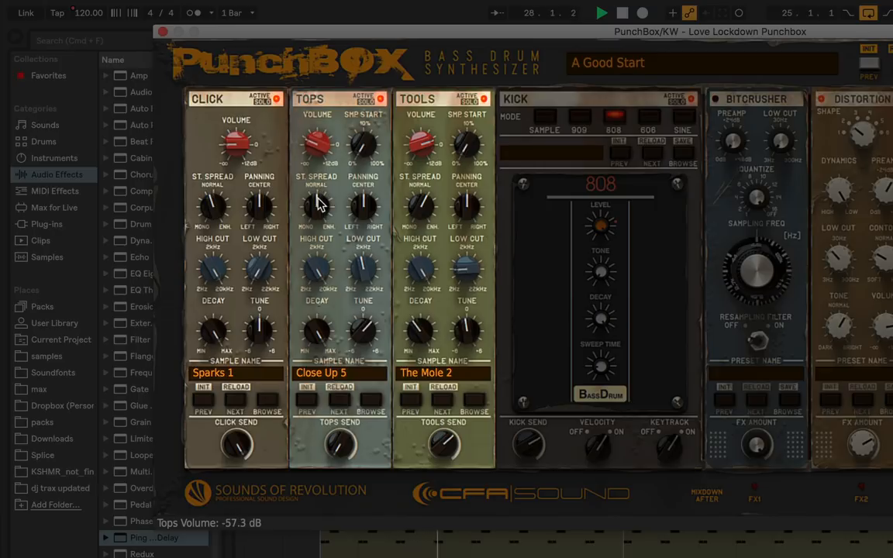
left_click_drag(425, 149, 399, 266)
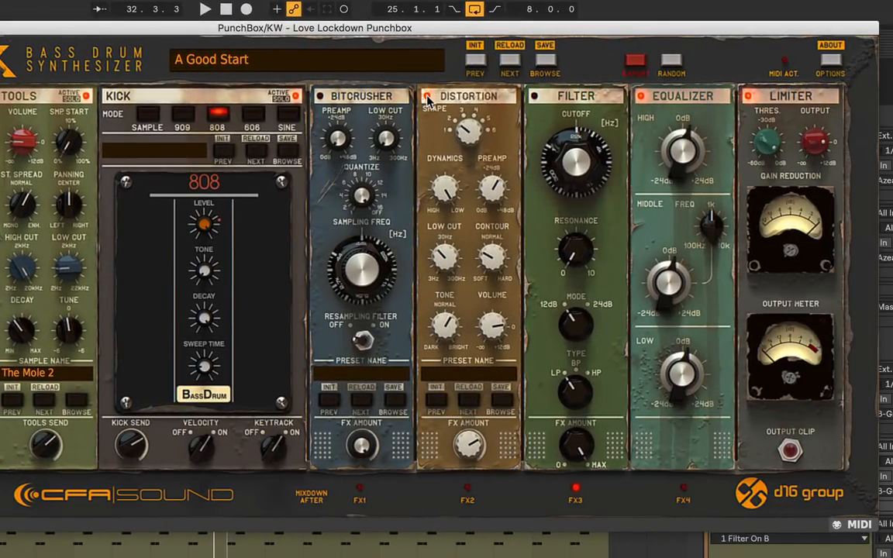
- Turn off the Distortion and Equalizer effects and switch on the Bitcrusher
left_click(428, 97)
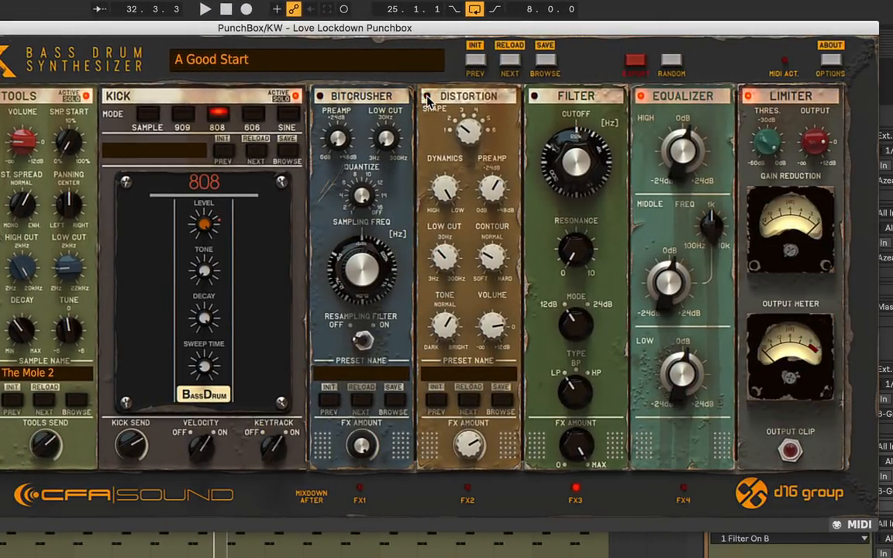
left_click(643, 98)
left_click(319, 97)
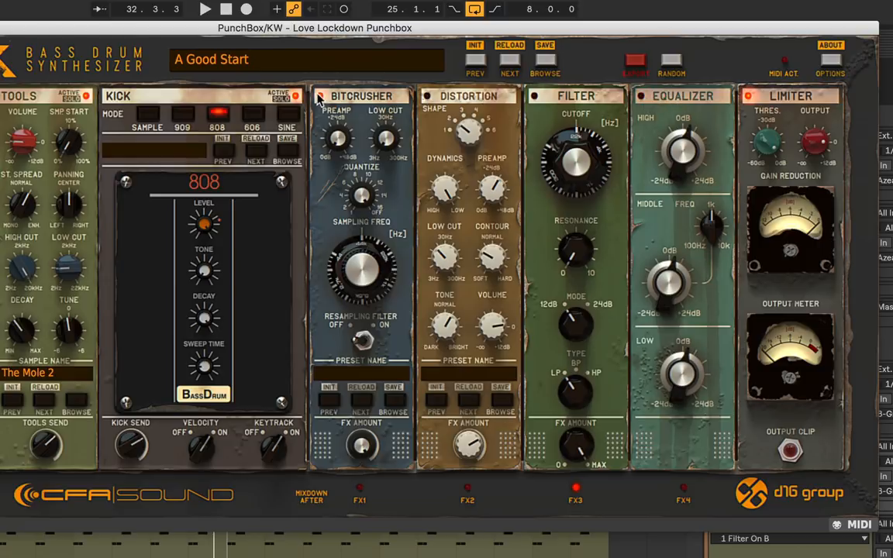
- Play the loop to hear the 808 kick through the Bitcrusher
key("space")
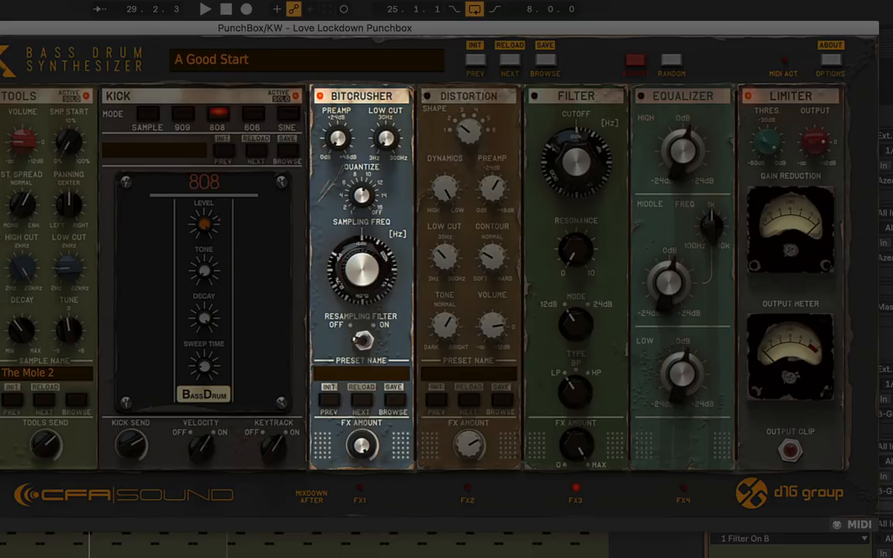
key("space")
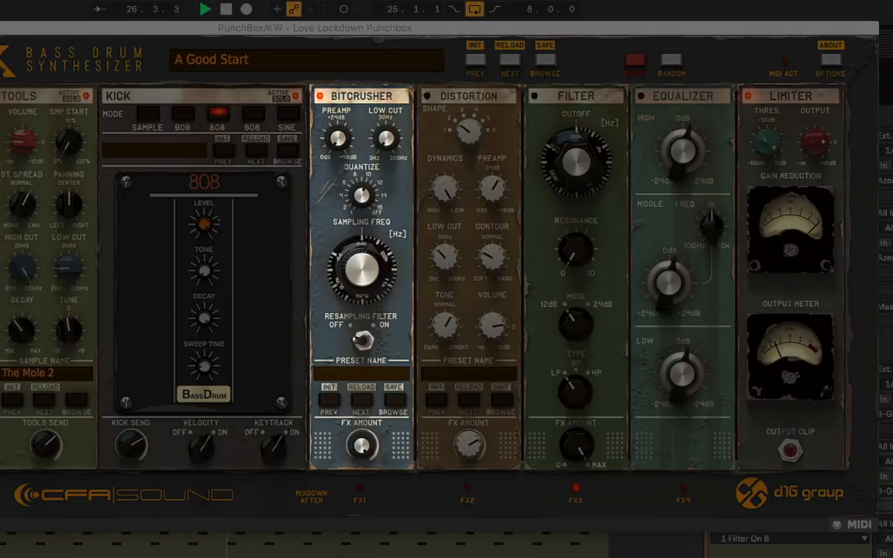
key("space")
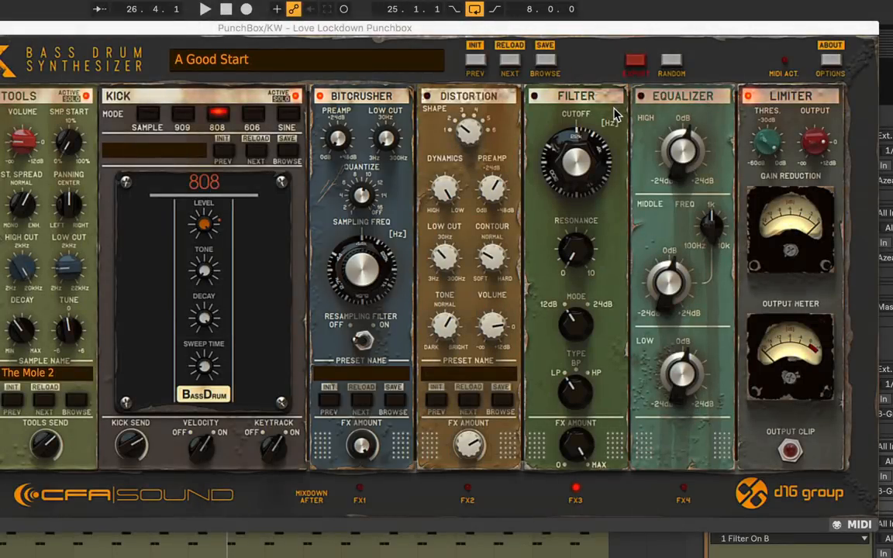
key("space")
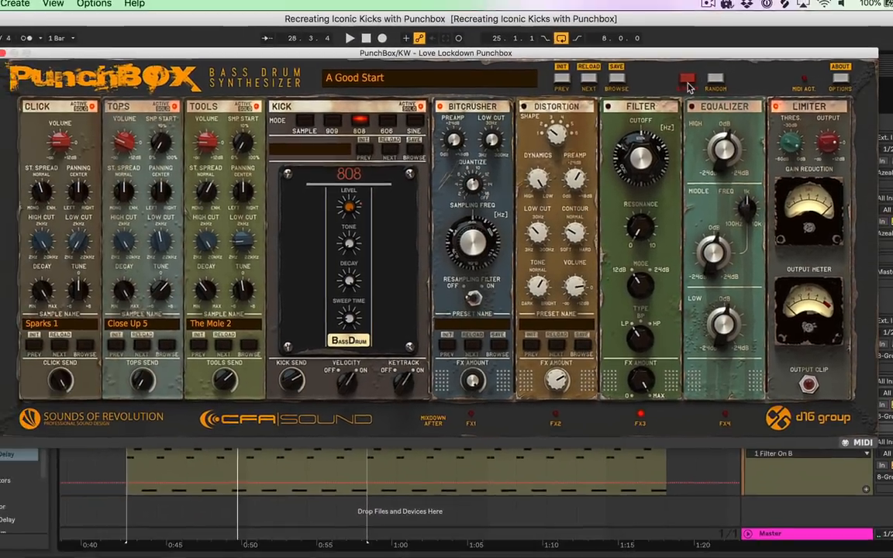
- Prepare the kick for export as a sample with 24-bit depth and a 96 kHz sample rate
left_click(687, 80)
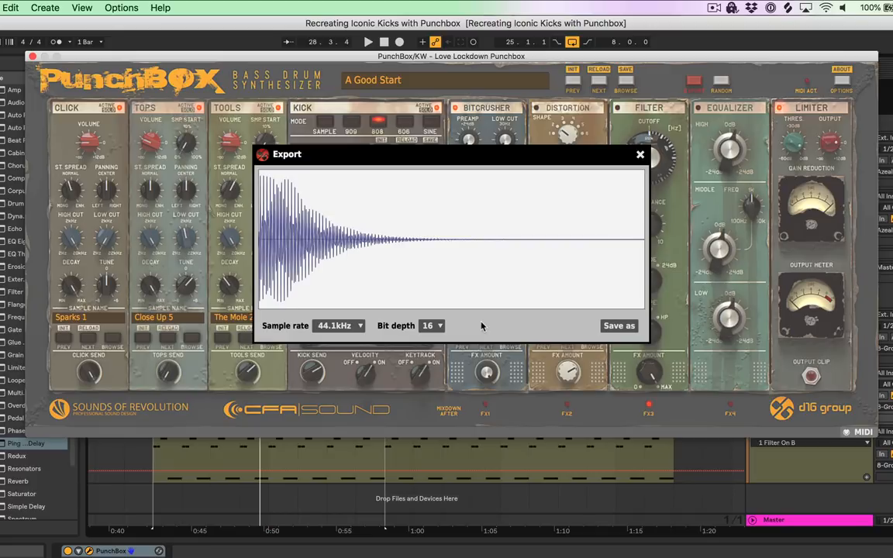
left_click(433, 327)
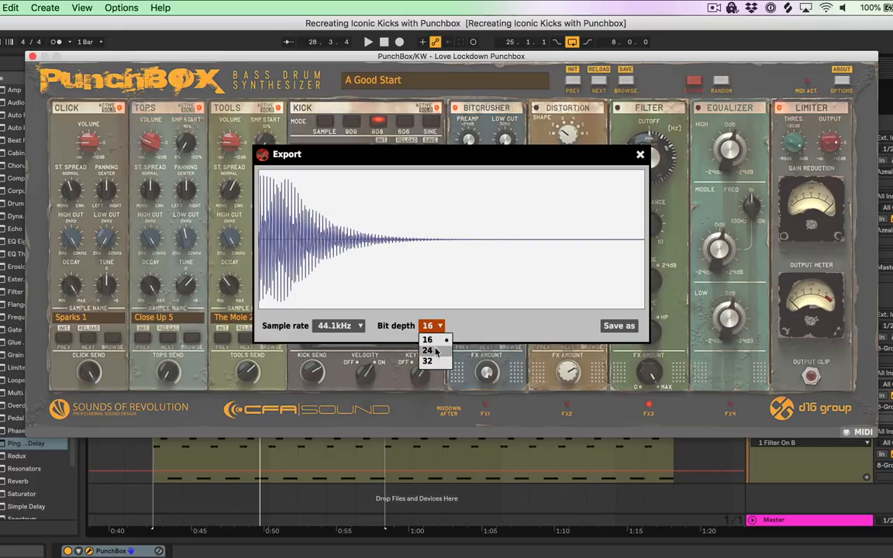
left_click(427, 352)
left_click(338, 326)
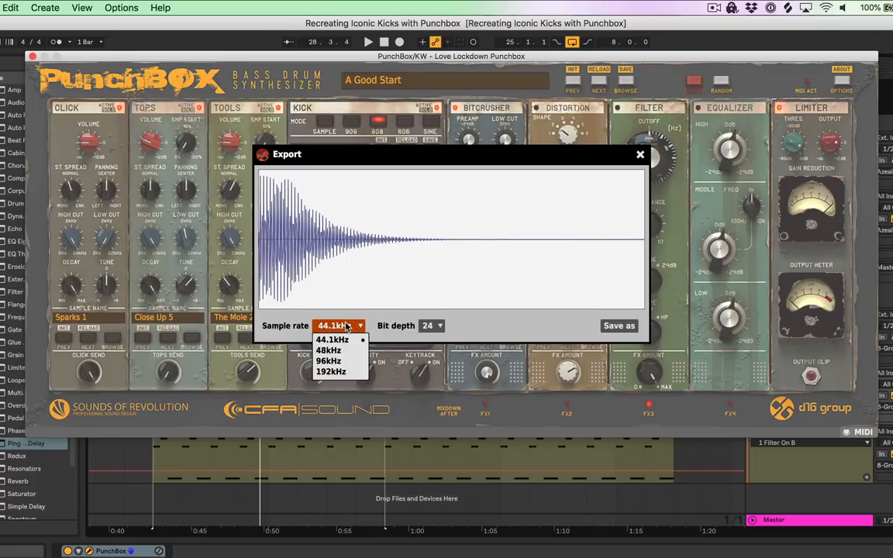
left_click(329, 361)
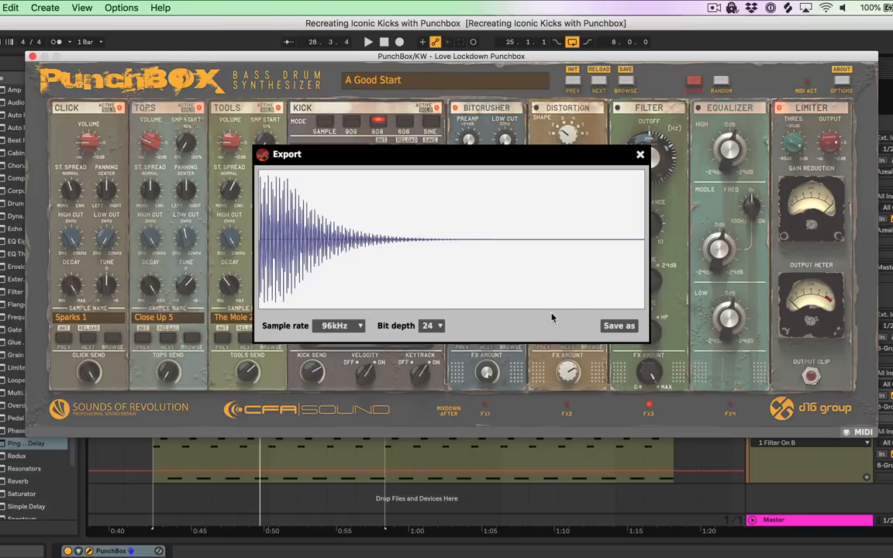
- Save the exported kick to the Desktop as "PunchBox love lockdown 808" and close the export dialog and synthesizer window
left_click(614, 327)
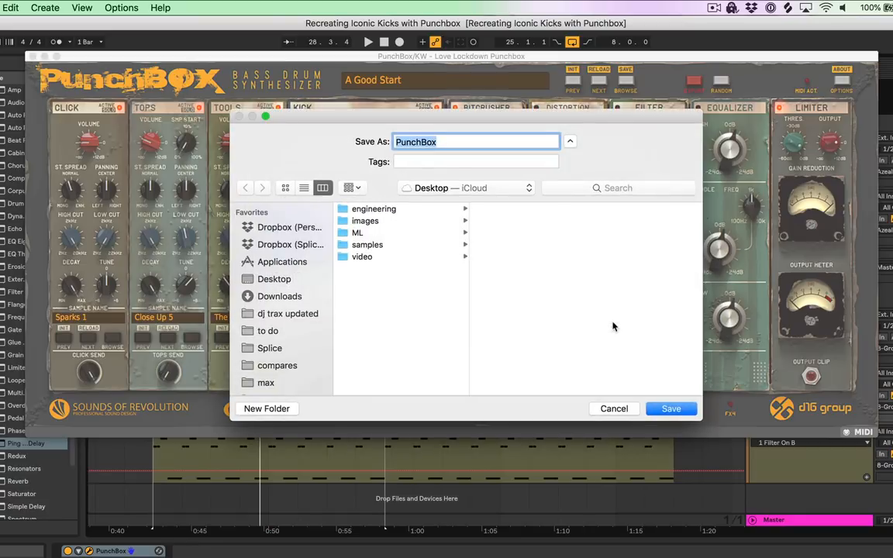
key("Right")
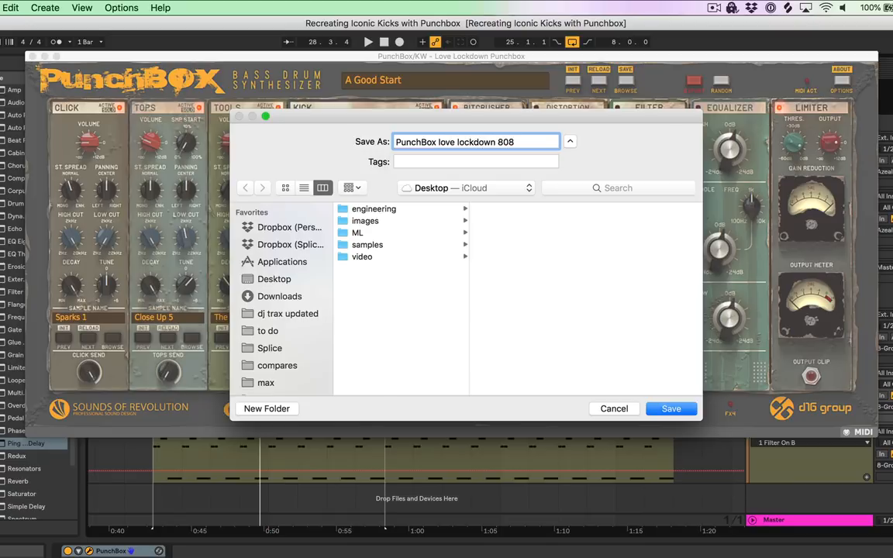
key("Return")
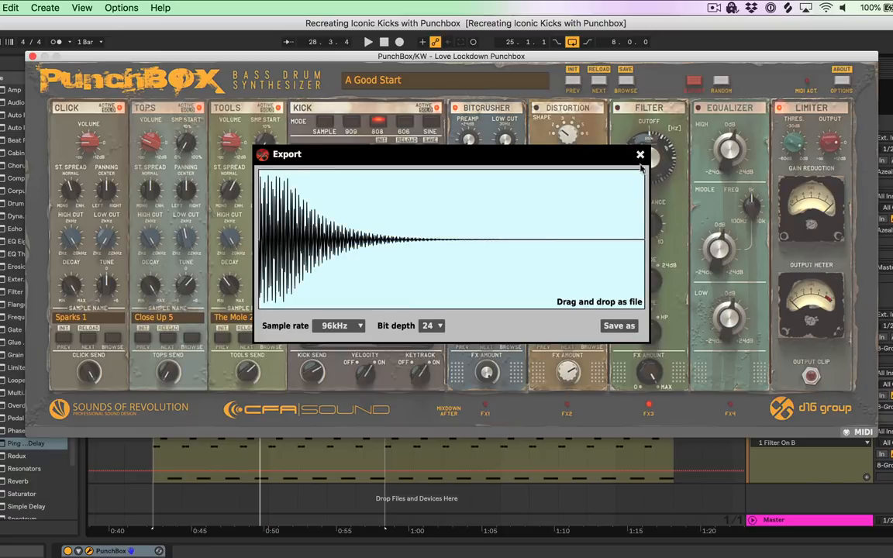
left_click(640, 155)
left_click(32, 57)
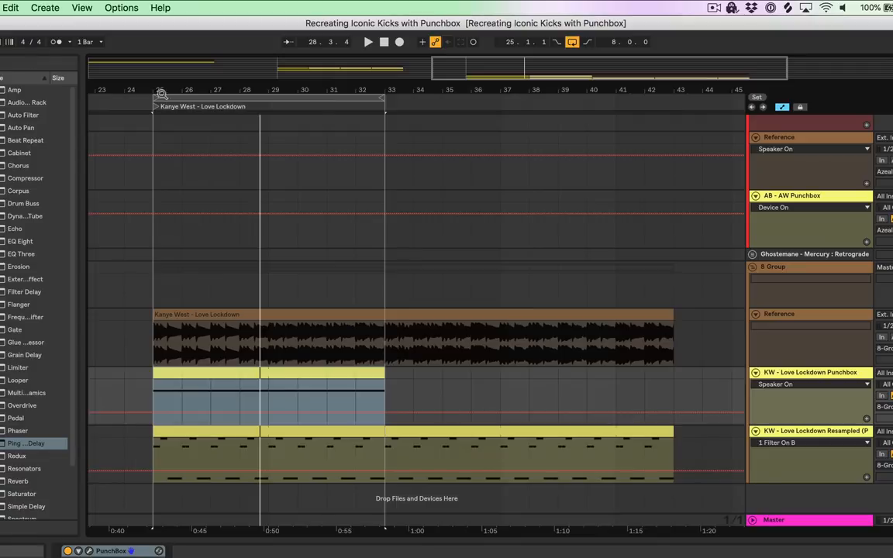
- Open PunchBox on the KW - Love Lockdown Resampled track and browse its user and factory kick samples
left_click(806, 431)
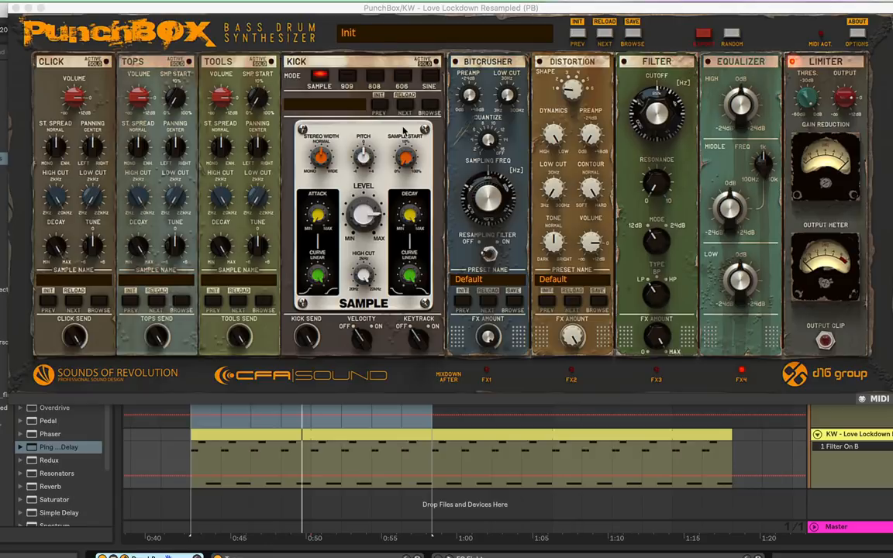
left_click(432, 109)
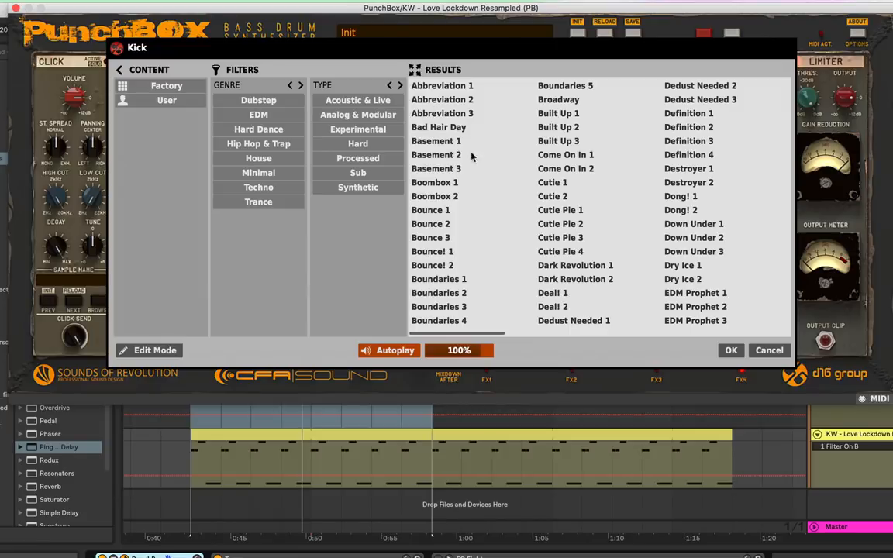
left_click(166, 102)
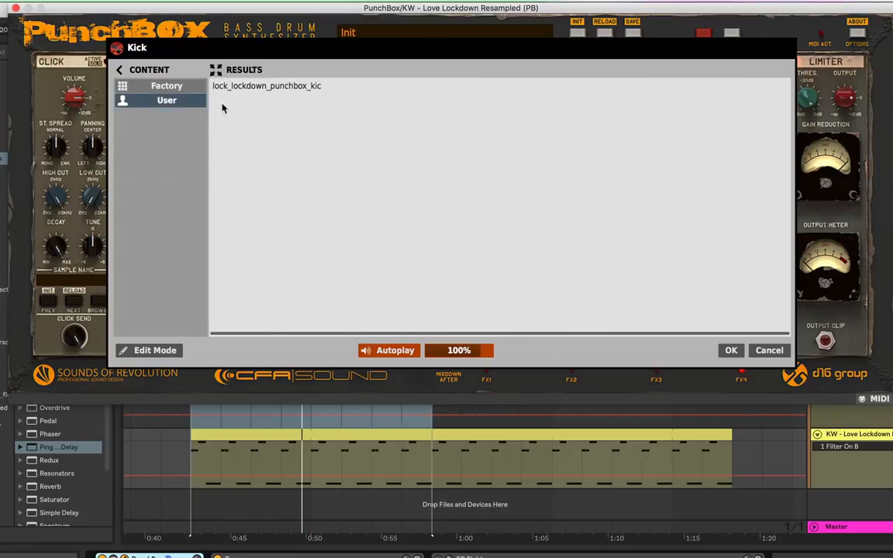
left_click(171, 86)
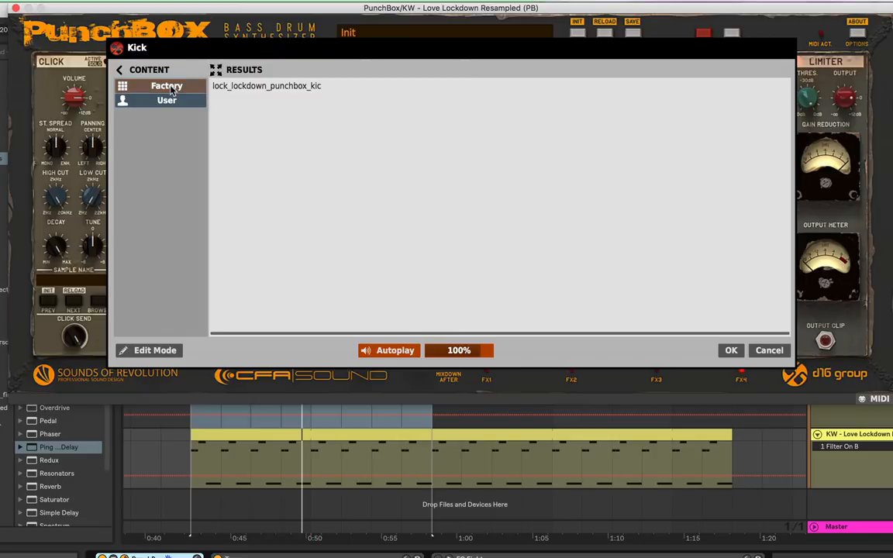
left_click(120, 70)
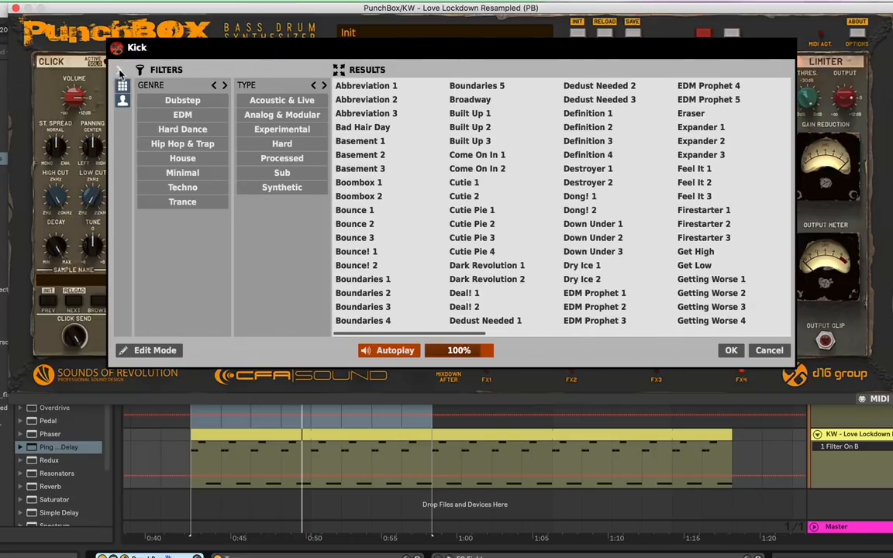
- Import "PunchBox love lockdown 808.wav" from the Desktop into the user kick samples
left_click(144, 351)
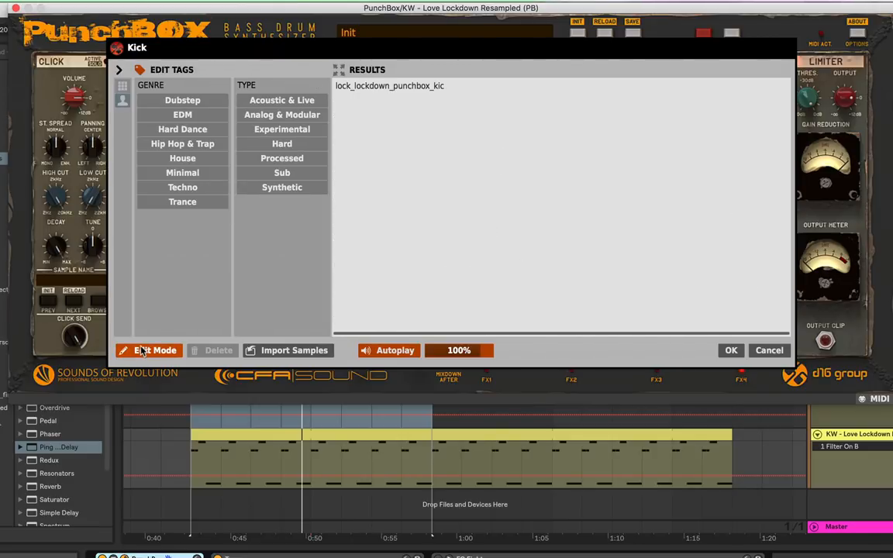
left_click(256, 351)
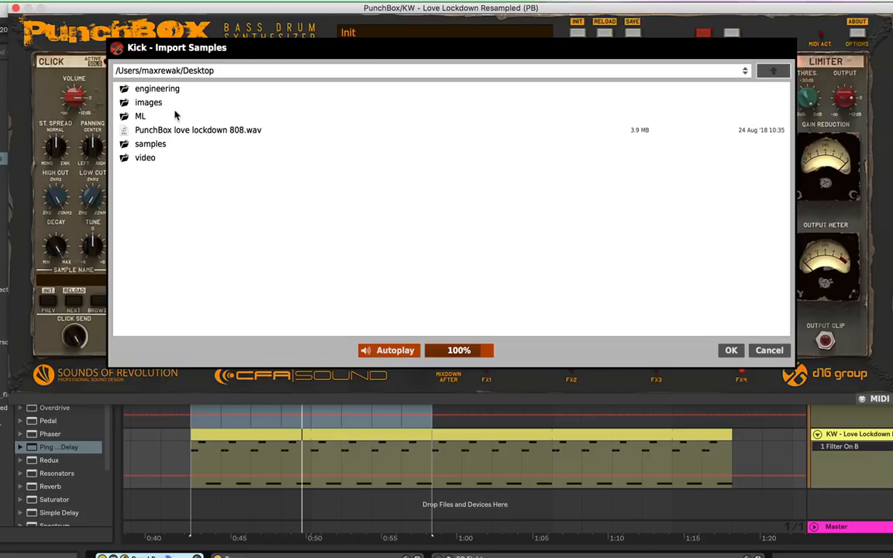
left_click(156, 131)
left_click(729, 350)
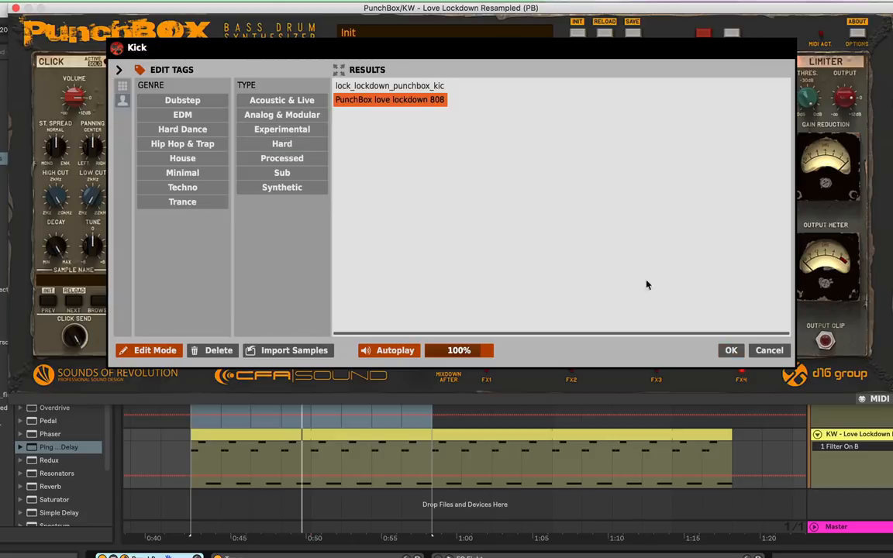
- Load the imported "PunchBox love lockdown 808" sample into the kick module and start playback of the resampled track
left_click(733, 352)
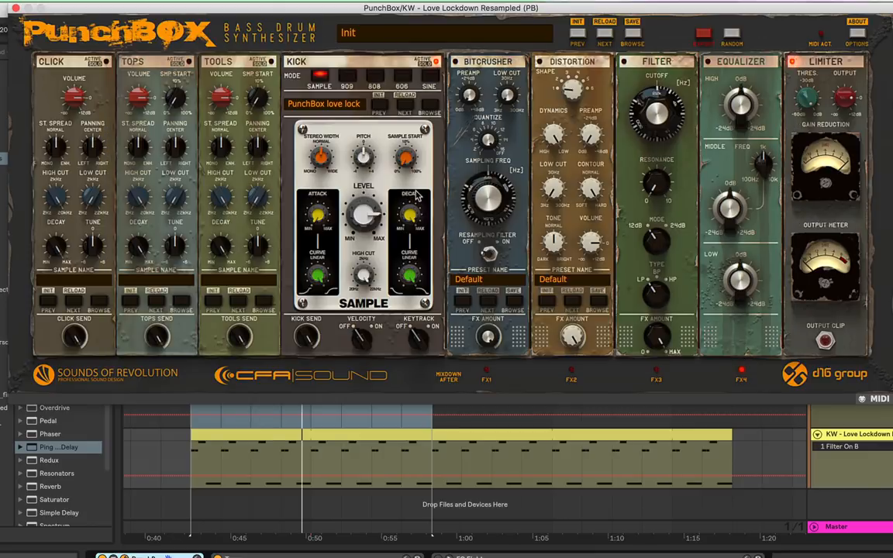
left_click(888, 435)
key("space")
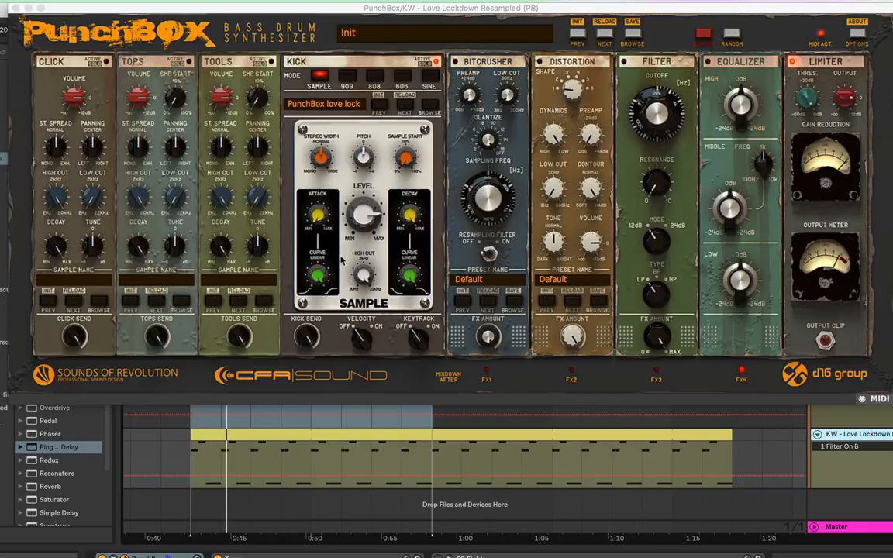
- Turn on the kick's keytracking and tune the sample pitch to about +3.1 semitones so it matches C#
left_click_drag(415, 340, 418, 239)
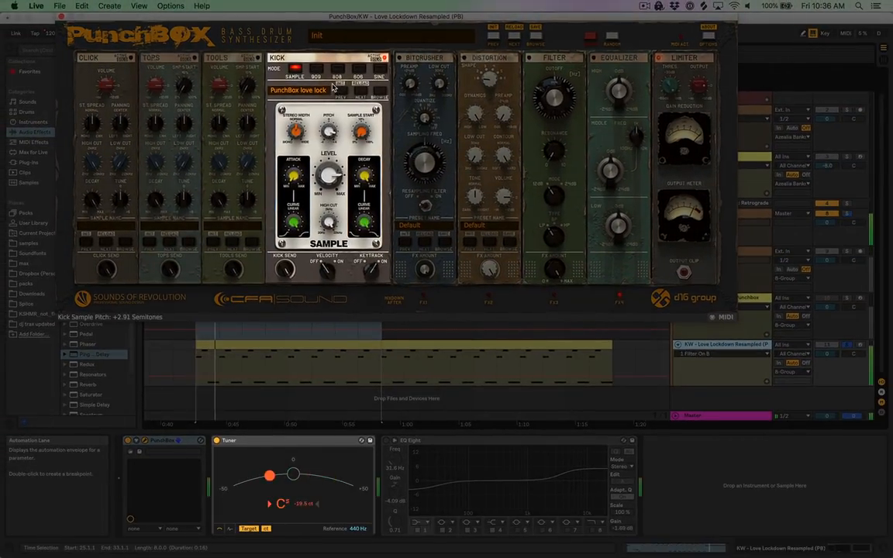
left_click_drag(333, 85, 333, 82)
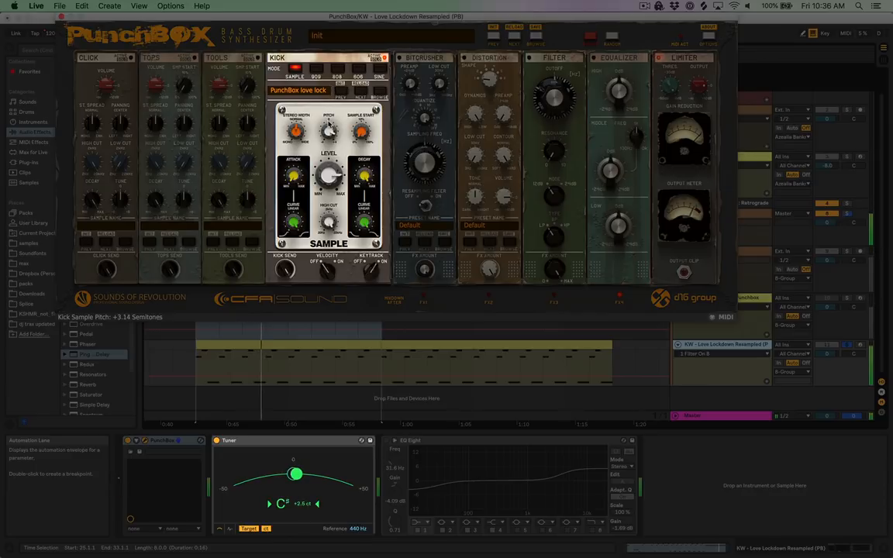
left_click_drag(329, 130, 328, 132)
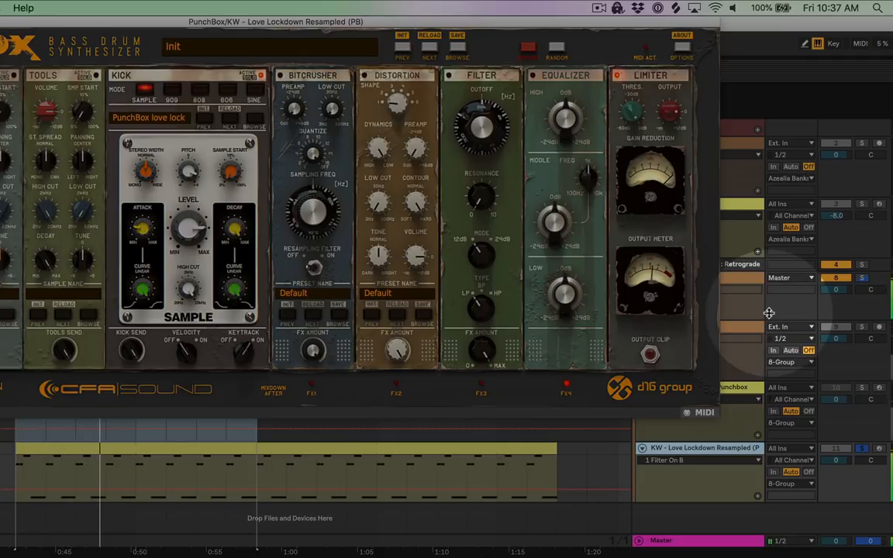
- Compare the reference audio, the first PunchBox kick and the resampled kick by soloing each track in turn
left_click(862, 326)
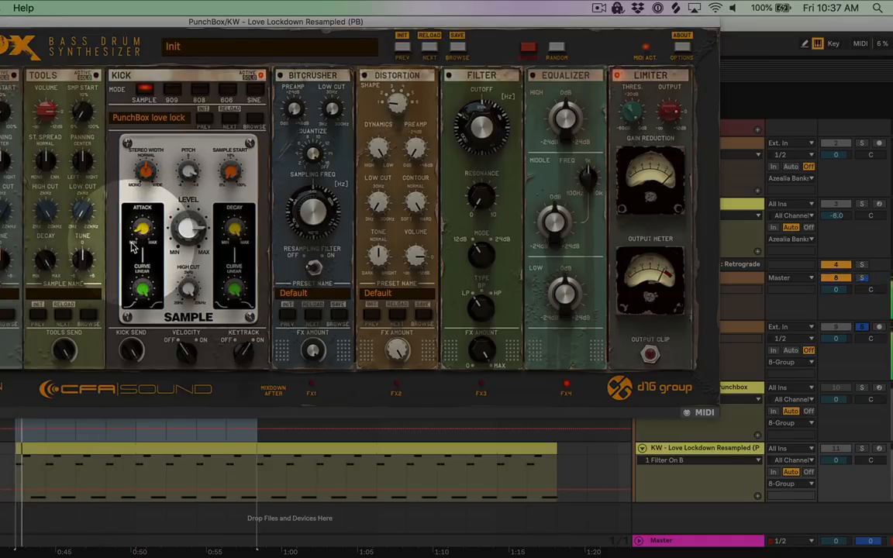
left_click(862, 387)
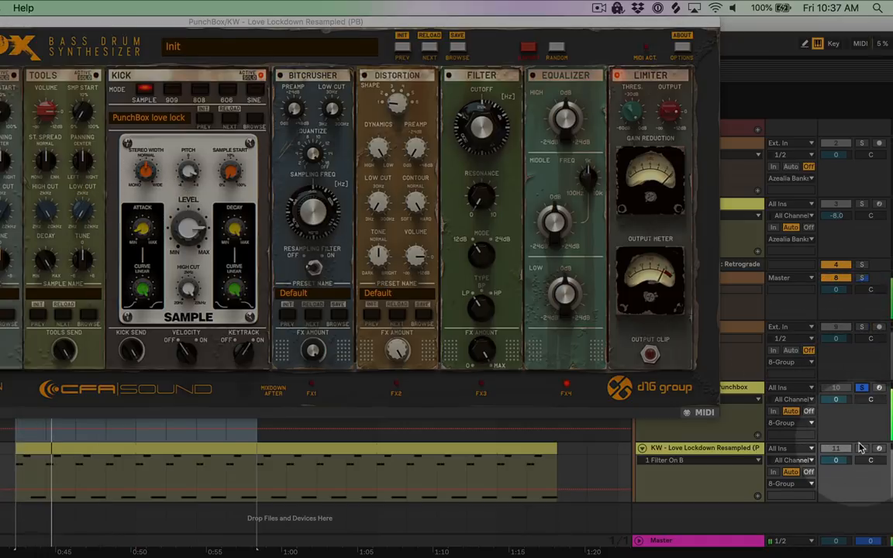
left_click(861, 448)
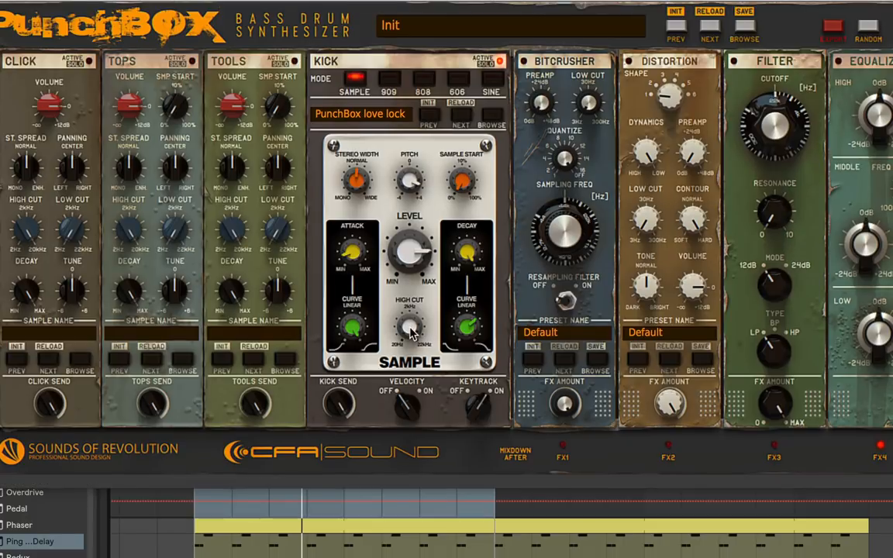
- Open the kick sample's high cut fully to 22000 Hz and reduce its attack curve
left_click_drag(411, 332, 437, 328)
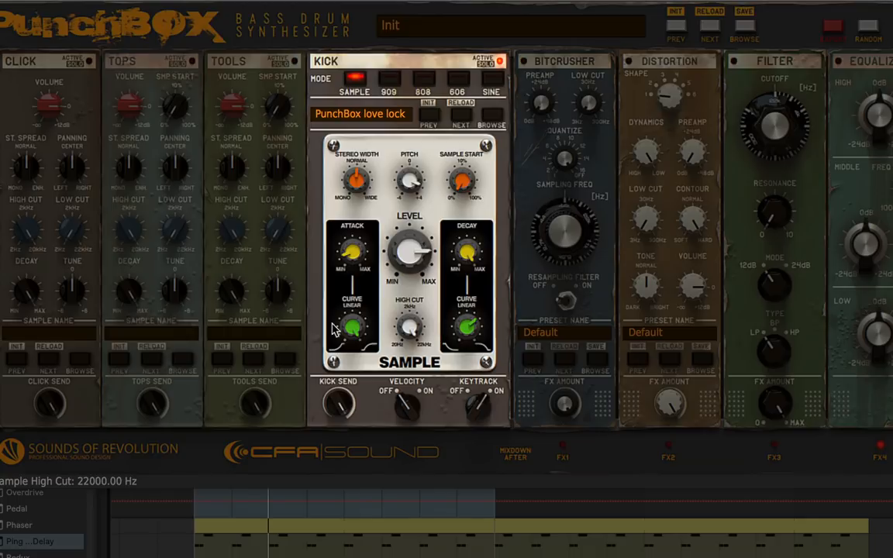
left_click_drag(353, 343, 345, 373)
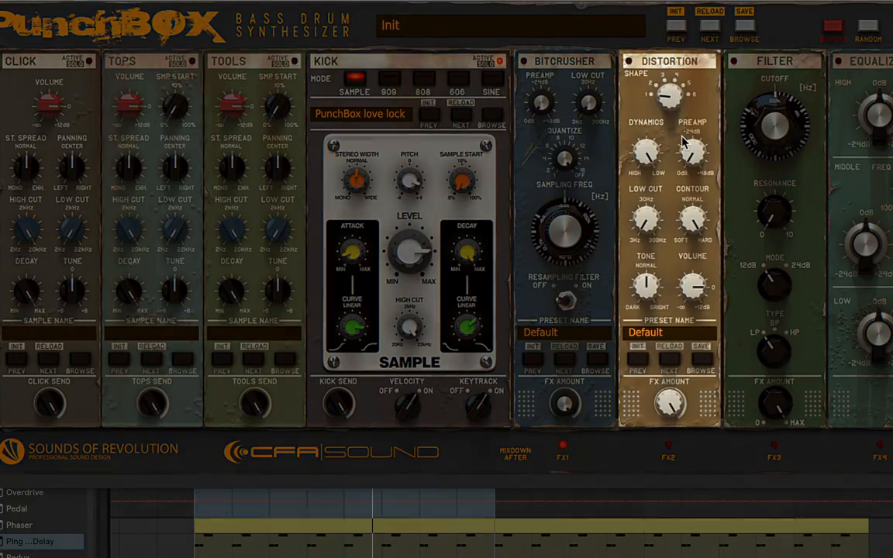
- Enable the distortion effect, set its shape to 4 and raise its preamp above 24 dB
left_click(630, 61)
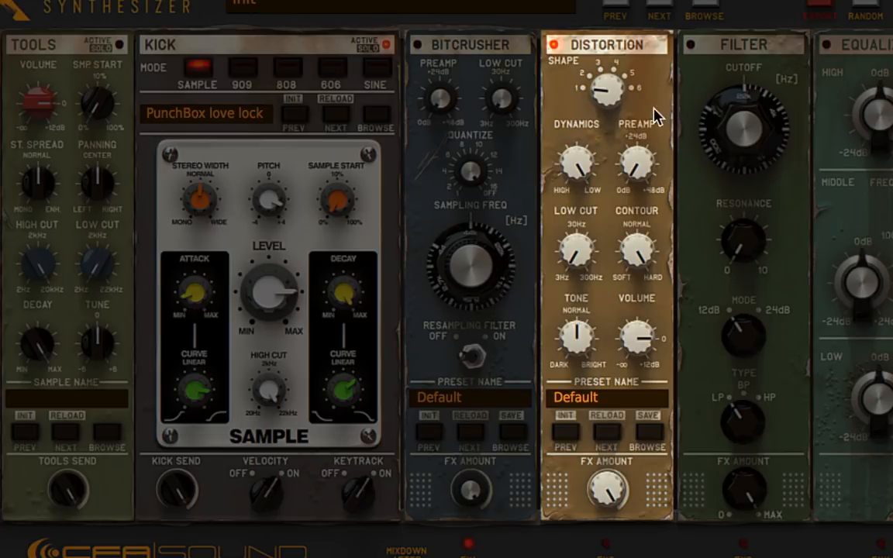
left_click_drag(604, 87, 618, 0)
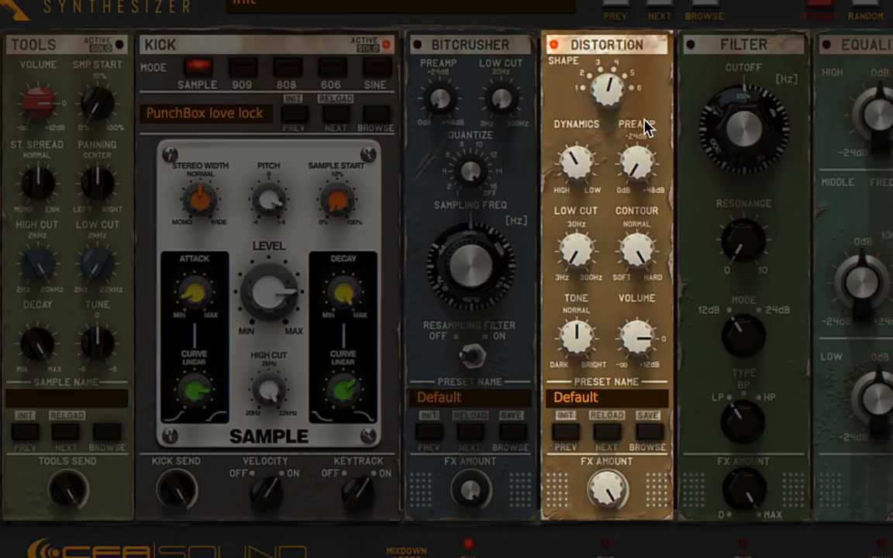
left_click_drag(643, 159, 648, 0)
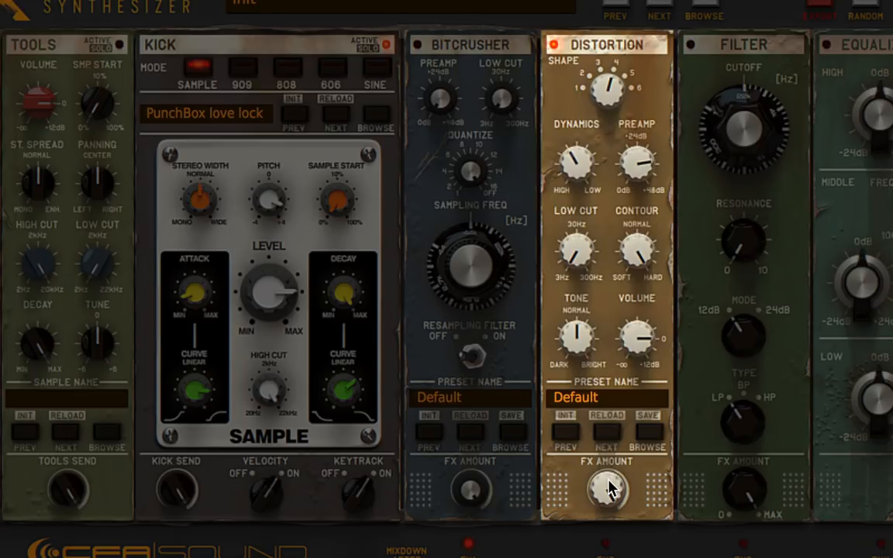
- Reduce the distortion's FX amount, brighten its tone, raise its volume and set its low cut slightly above 30 Hz
left_click_drag(609, 483, 609, 557)
left_click_drag(588, 341, 585, 227)
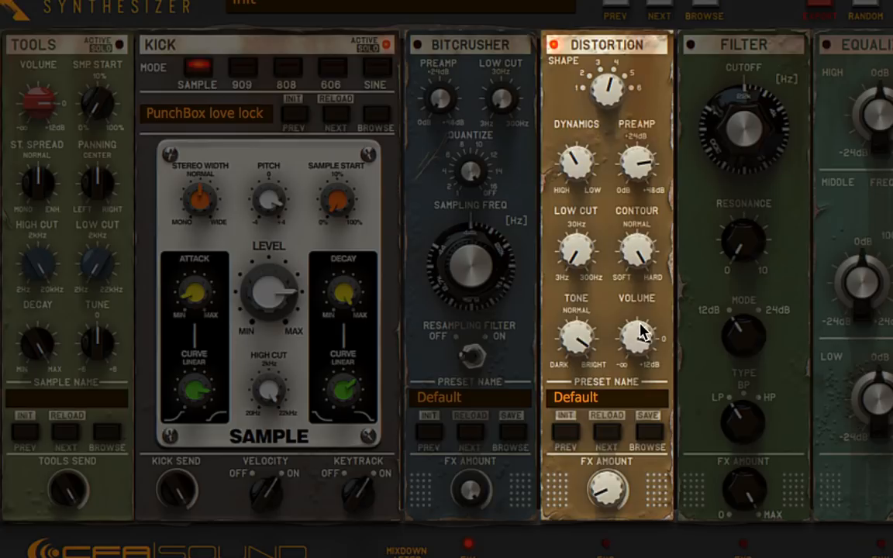
left_click_drag(642, 335, 657, 302)
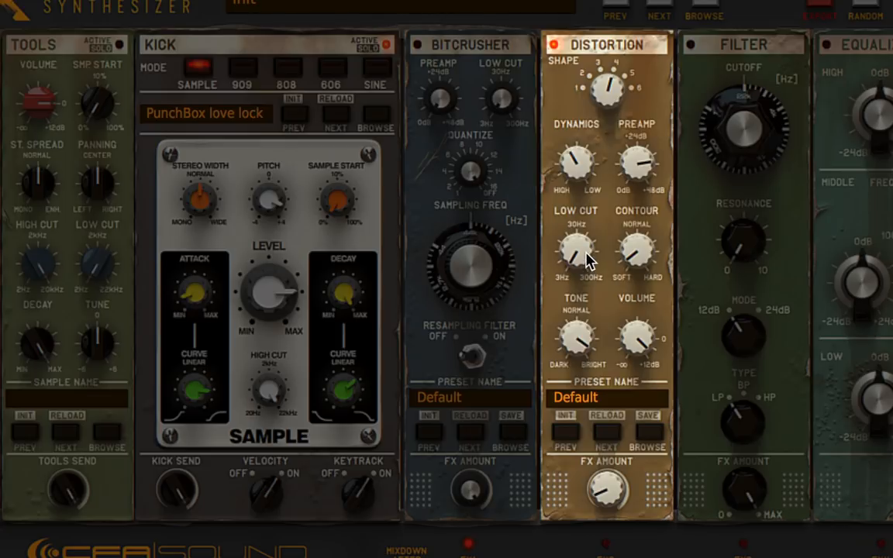
left_click_drag(590, 260, 590, 199)
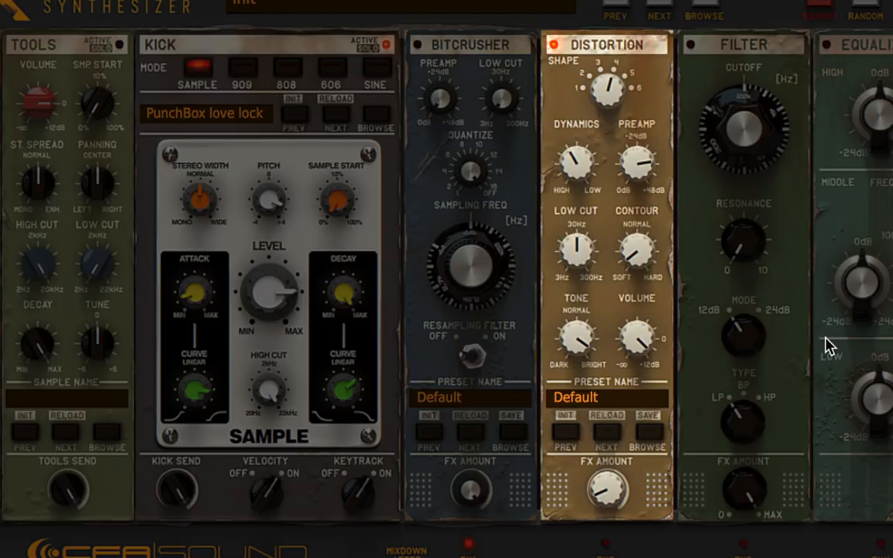
left_click_drag(572, 248, 577, 227)
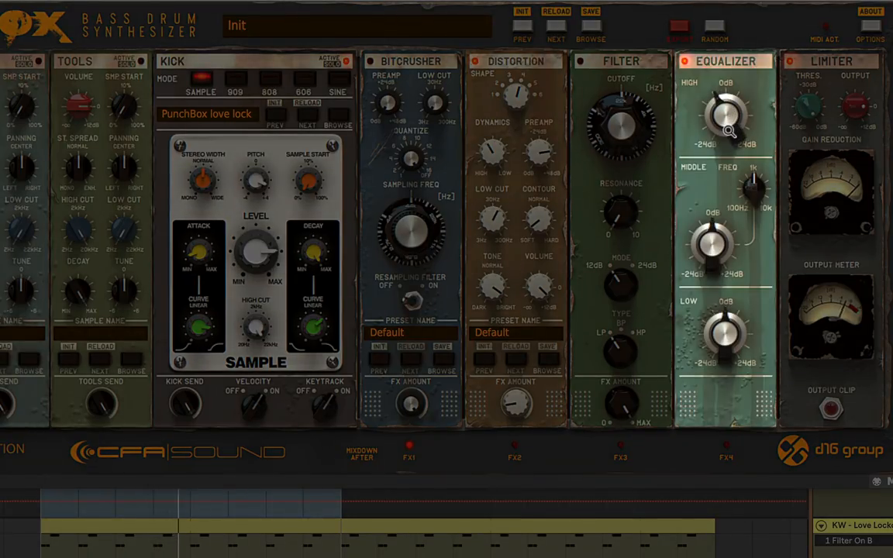
- Lower the equalizer's middle frequency below 1 kHz and raise the distortion's FX amount slightly
left_click_drag(754, 187, 753, 235)
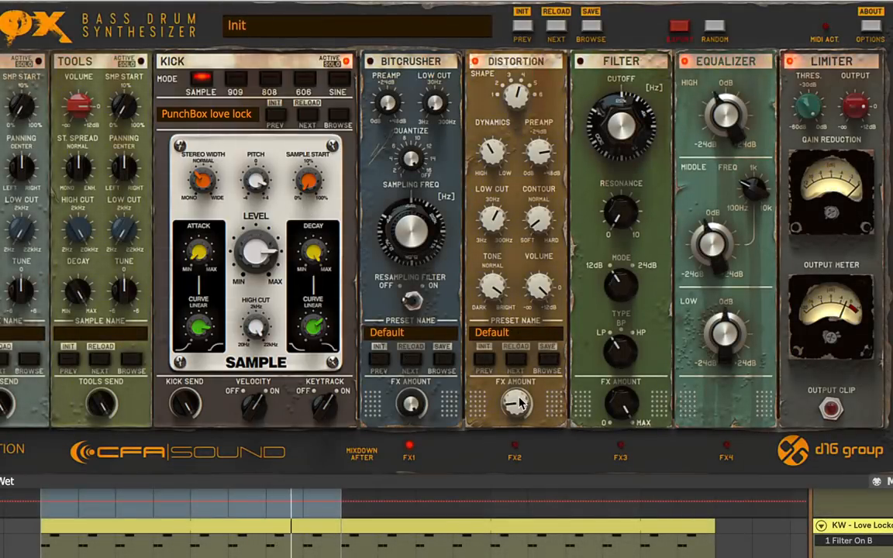
left_click_drag(521, 400, 523, 364)
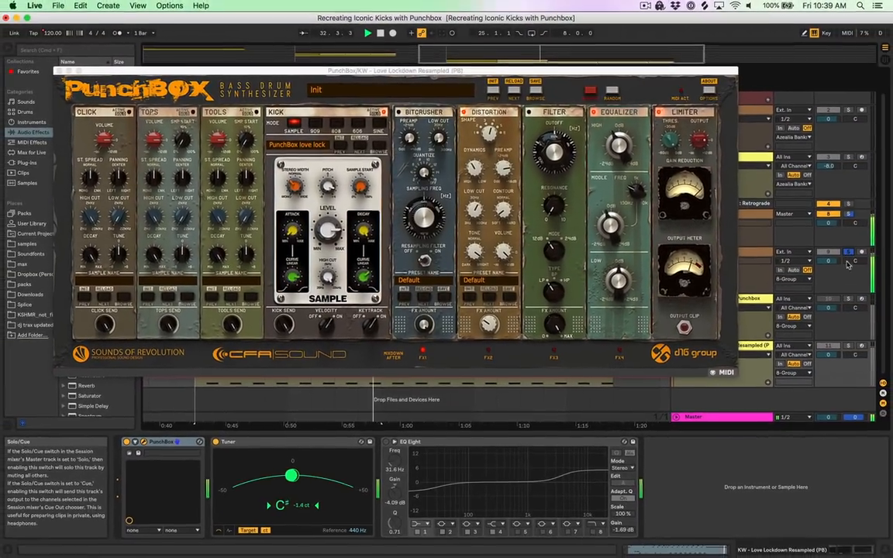
- Solo the KW - Love Lockdown Resampled track to compare it with the reference audio
left_click(847, 345)
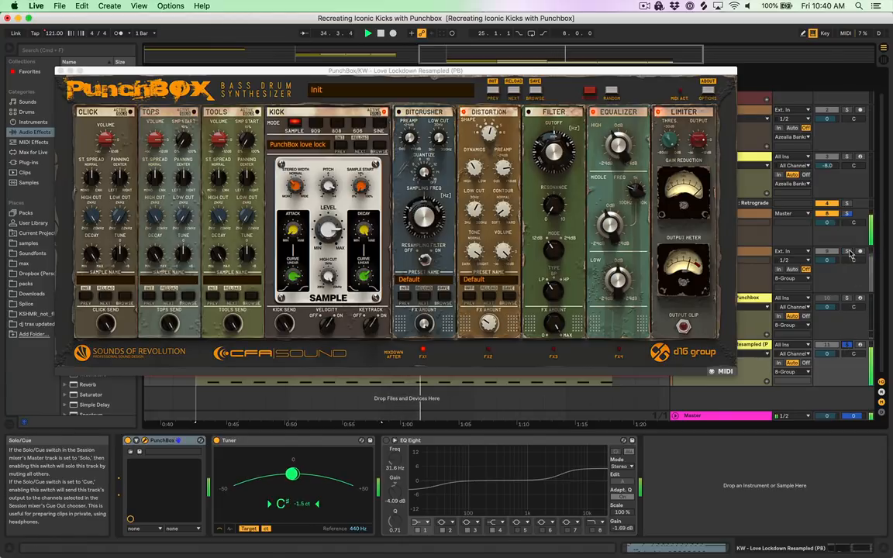